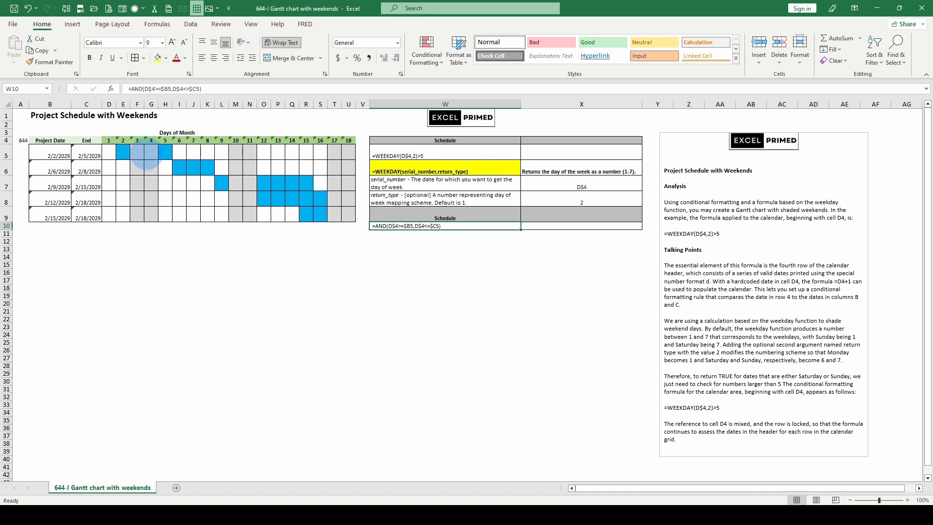
Step: Inspect the WEEKDAY weekend formula in W5 and the first calendar date in header cell D4
left_click(434, 154)
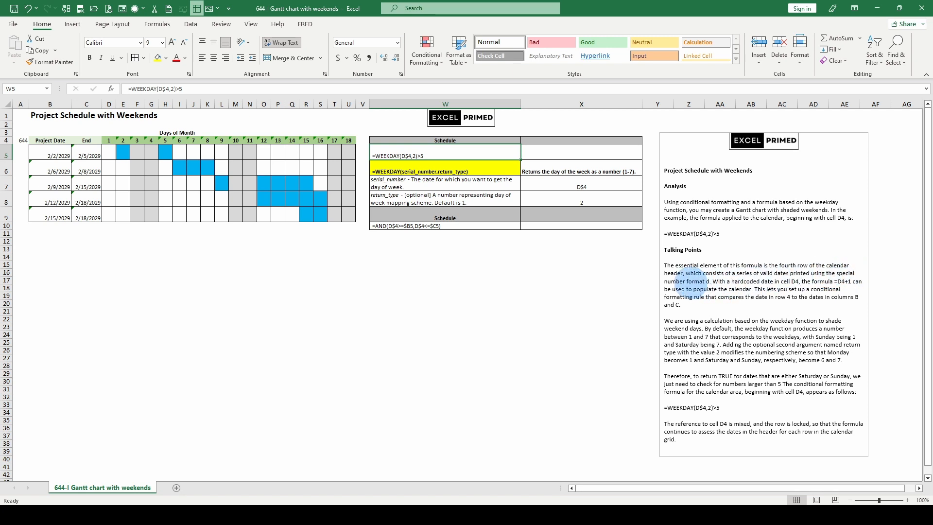
left_click(110, 141)
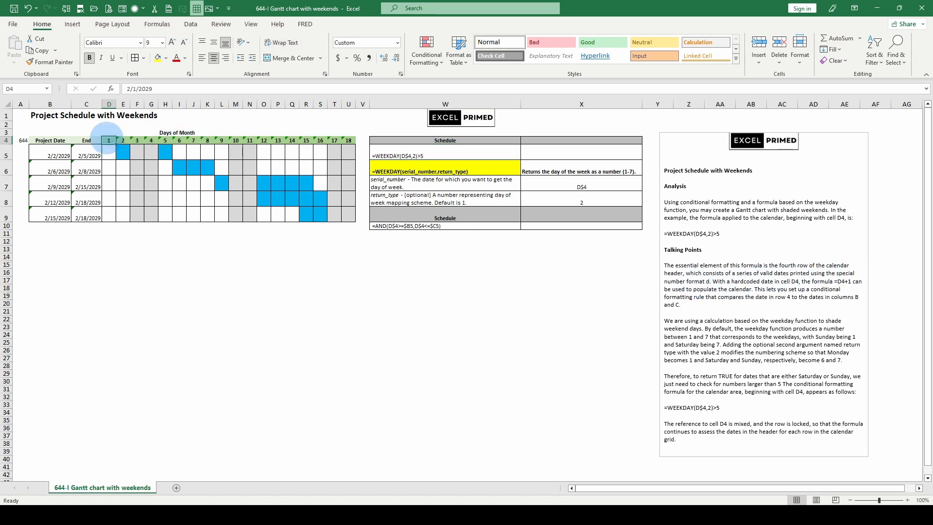
left_click(111, 126)
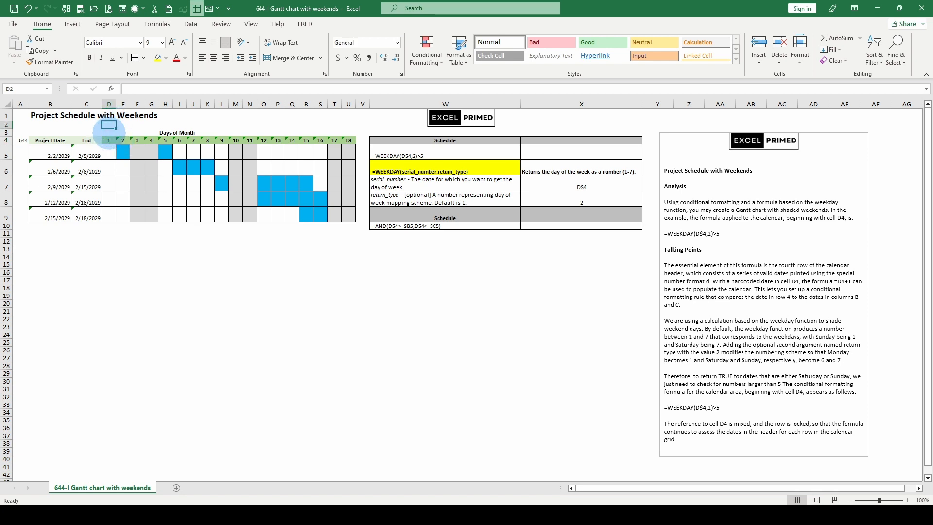
left_click(109, 139)
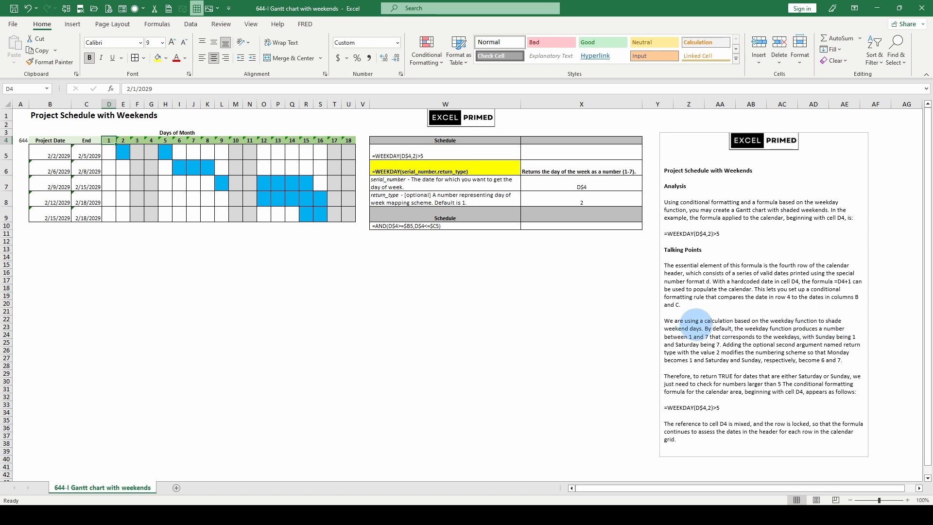
Step: Highlight the notes on WEEKDAY's default numbering and on Monday becoming 1 and Saturday and Sunday 6 and 7
left_click_drag(705, 328, 732, 328)
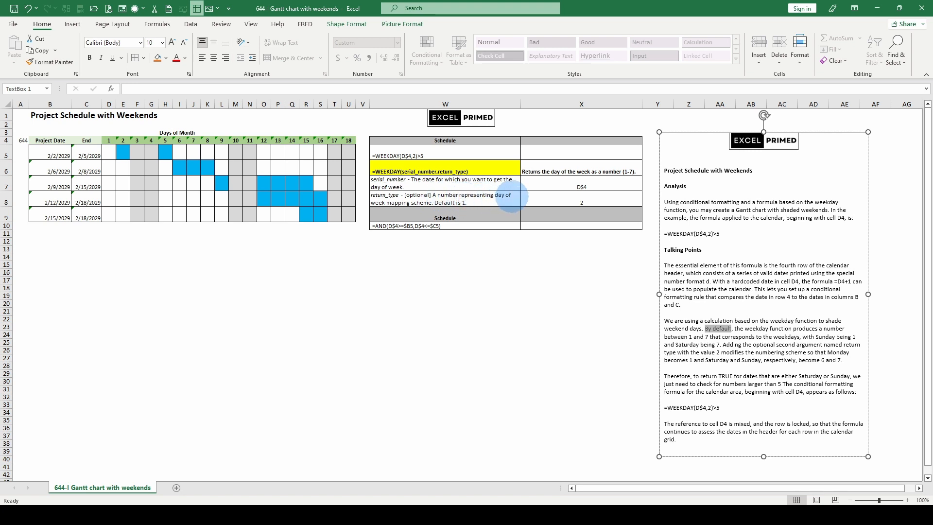
left_click_drag(526, 197, 395, 199)
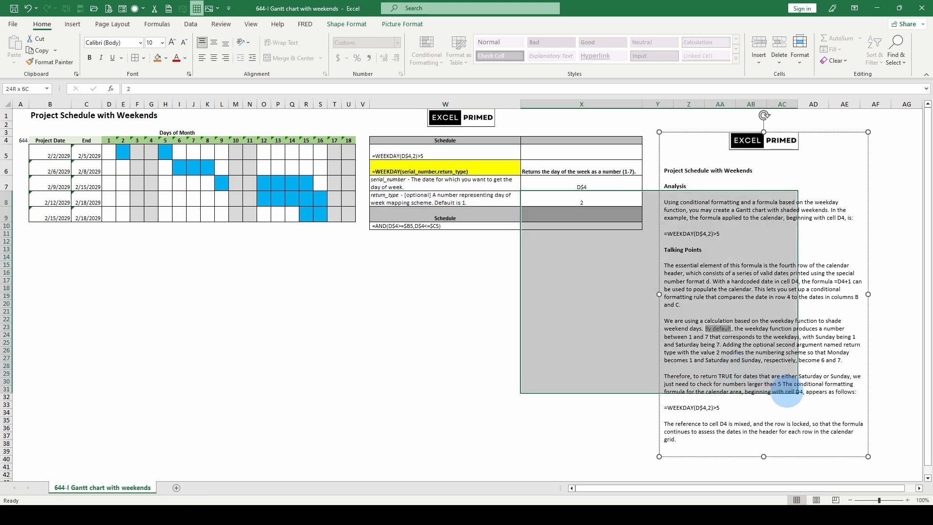
left_click(624, 265)
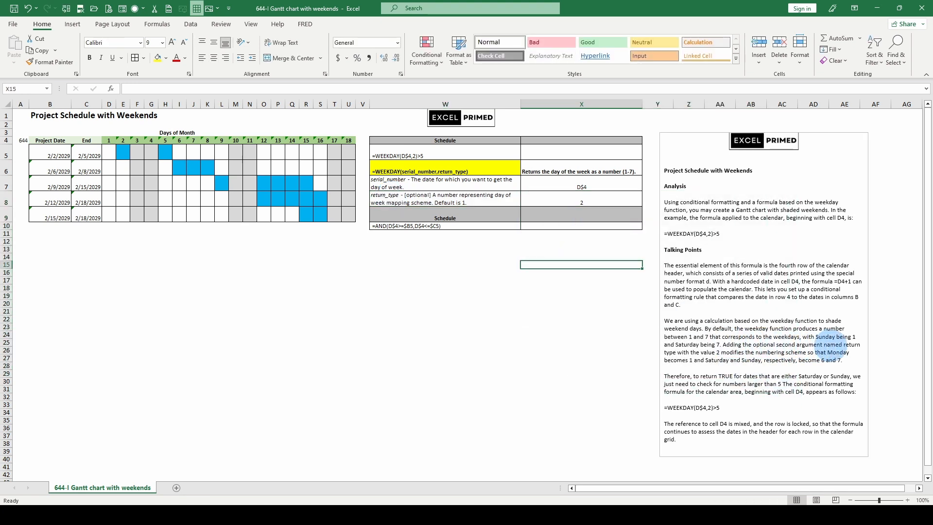
left_click(860, 350)
left_click_drag(860, 350, 688, 366)
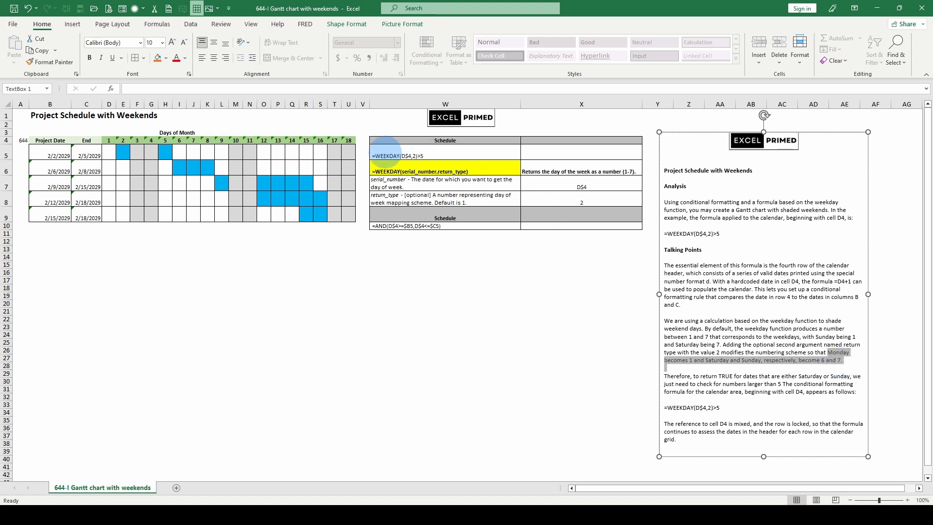
Step: Highlight the notes on checking for numbers larger than 5 and the resulting formula, comparing them with W5 and D4
left_click(387, 153)
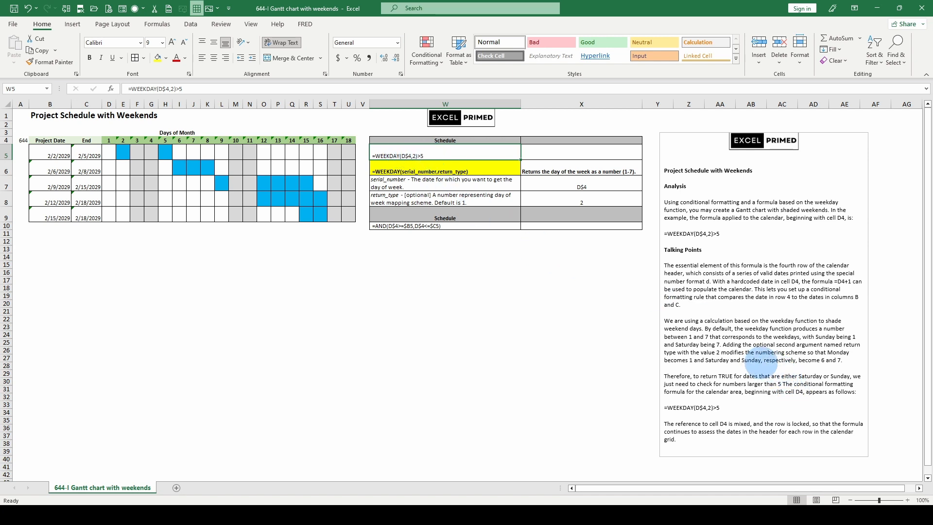
left_click(761, 364)
left_click_drag(802, 361, 854, 384)
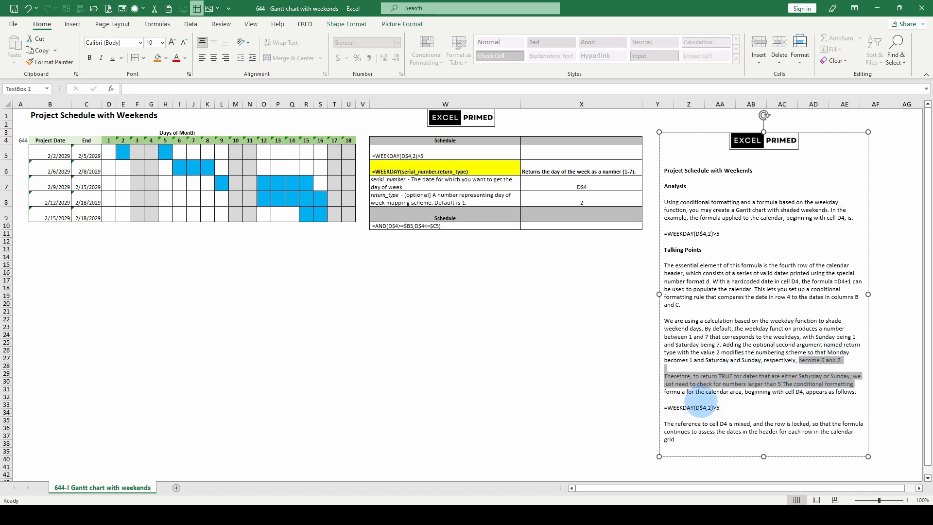
left_click_drag(729, 384, 691, 417)
left_click(799, 394)
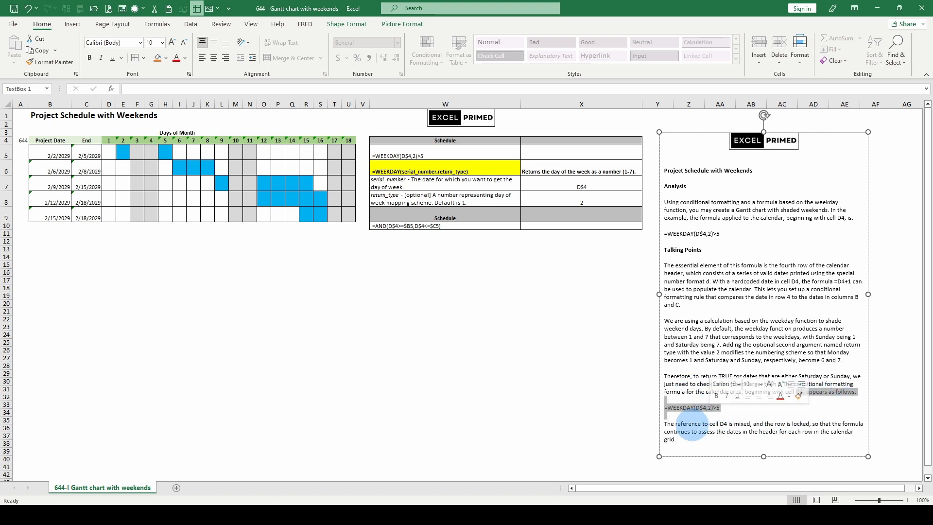
left_click(405, 156)
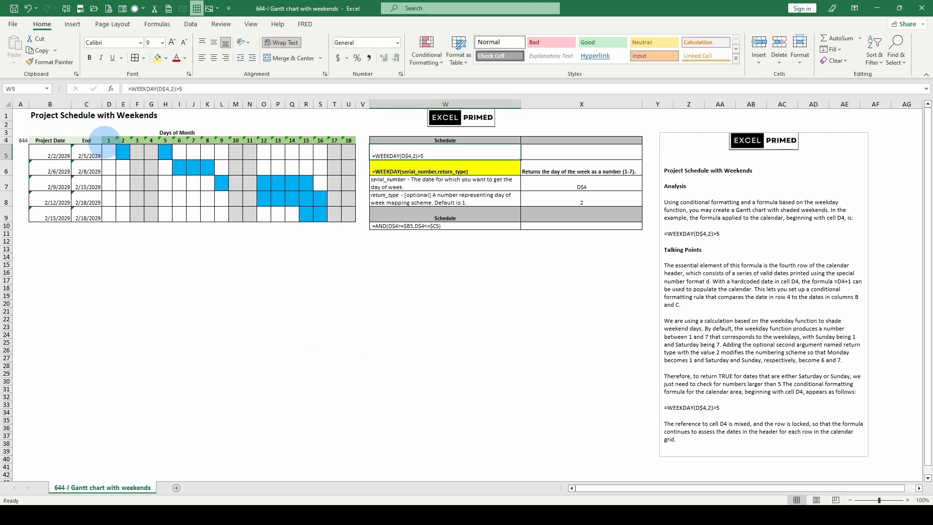
left_click(109, 140)
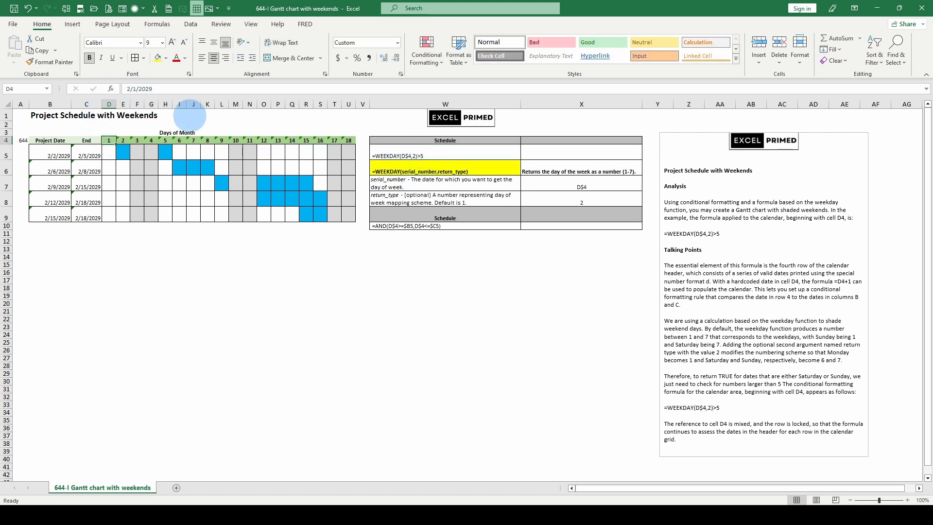
Step: Convert the formula text in W5 into the live formula =WEEKDAY(D$4,2)>5
left_click(393, 150)
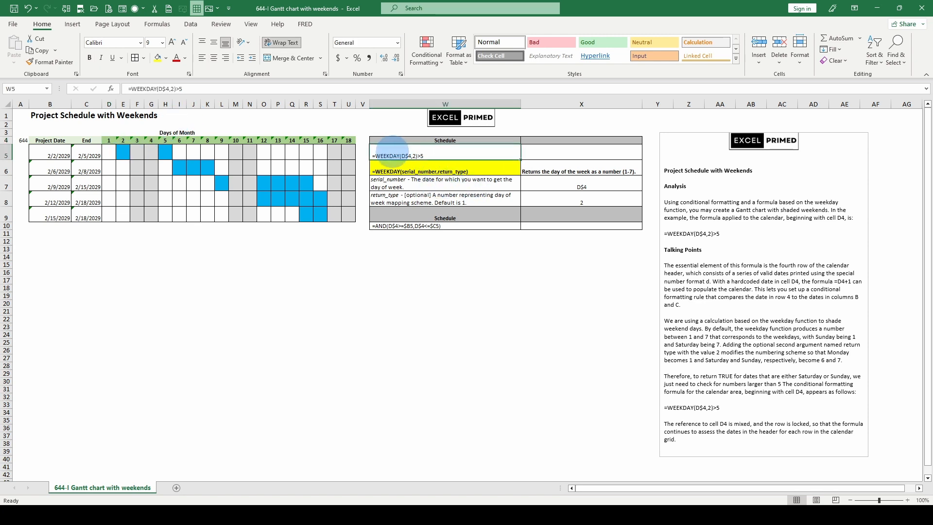
left_click(130, 89)
key("BackSpace")
key("Return")
left_click(379, 145)
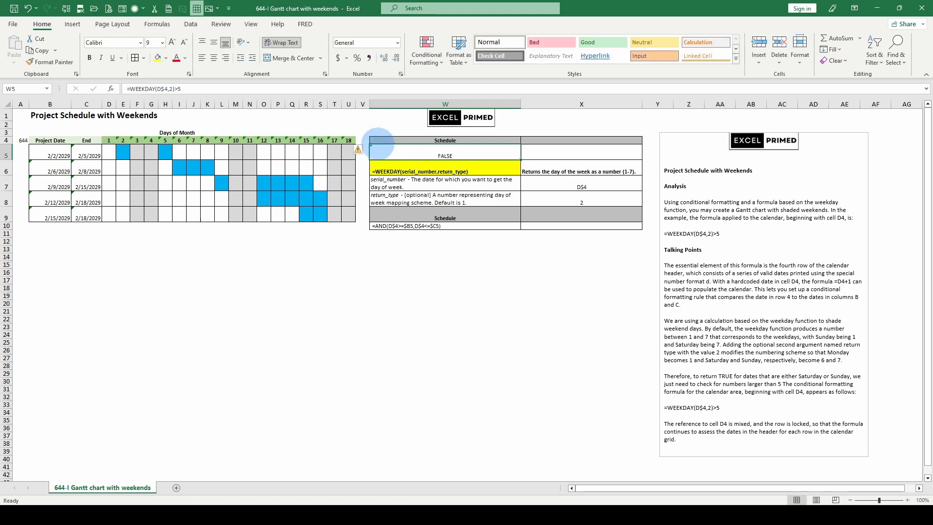
double_click(162, 88)
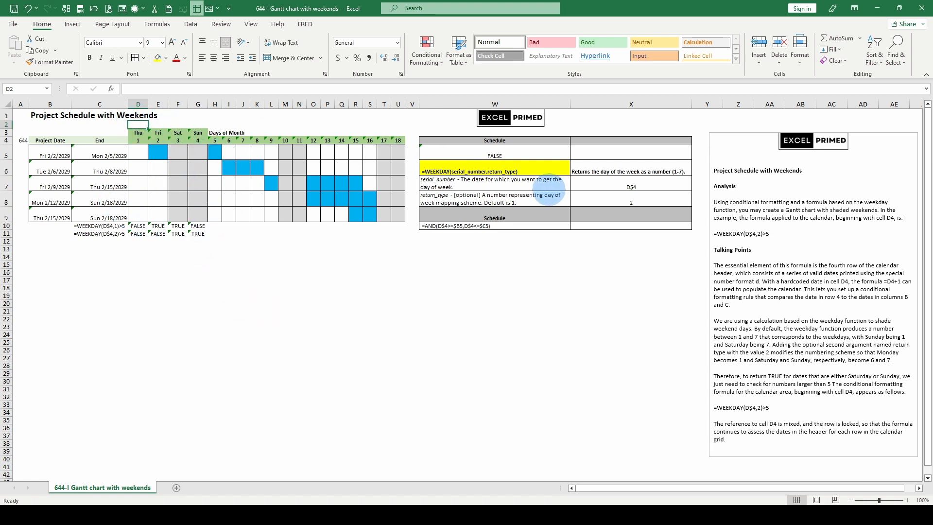
Step: Examine the live formula in W5 and the calendar header dates in D4 and E4
left_click(503, 153)
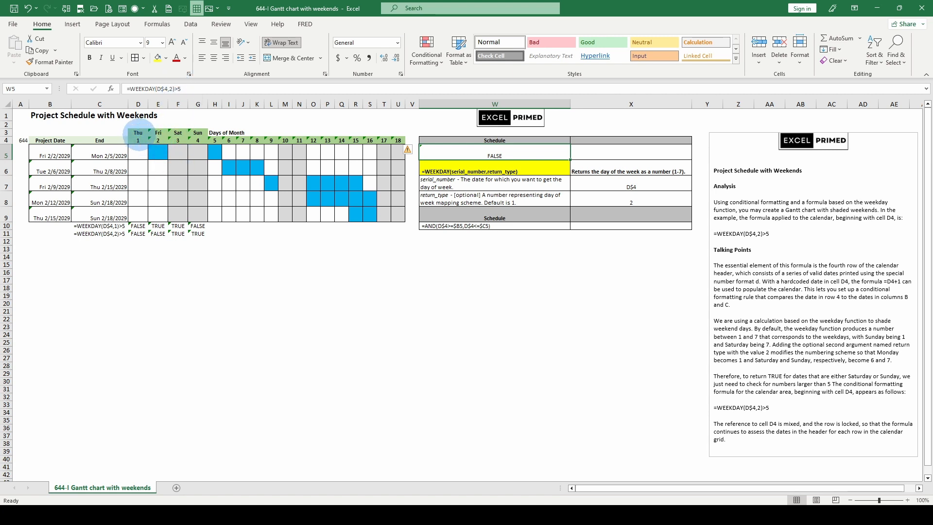
left_click(138, 140)
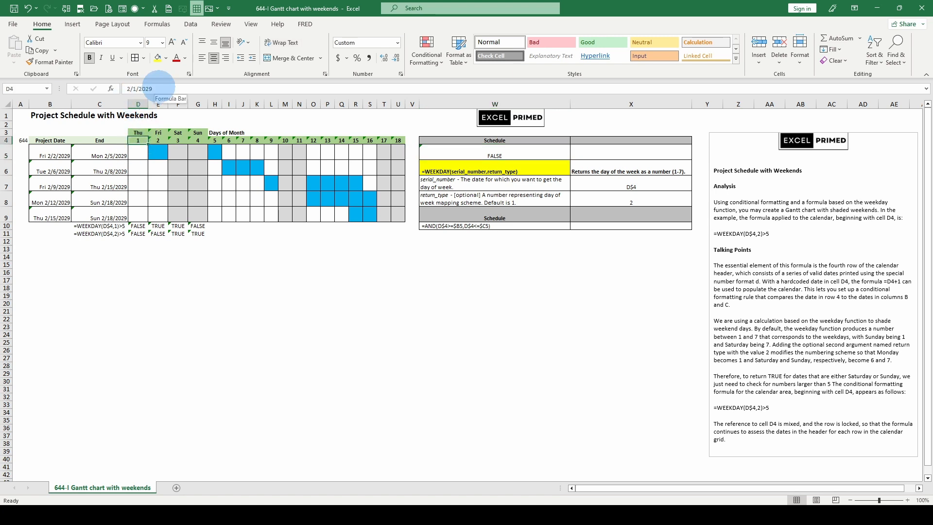
left_click(157, 141)
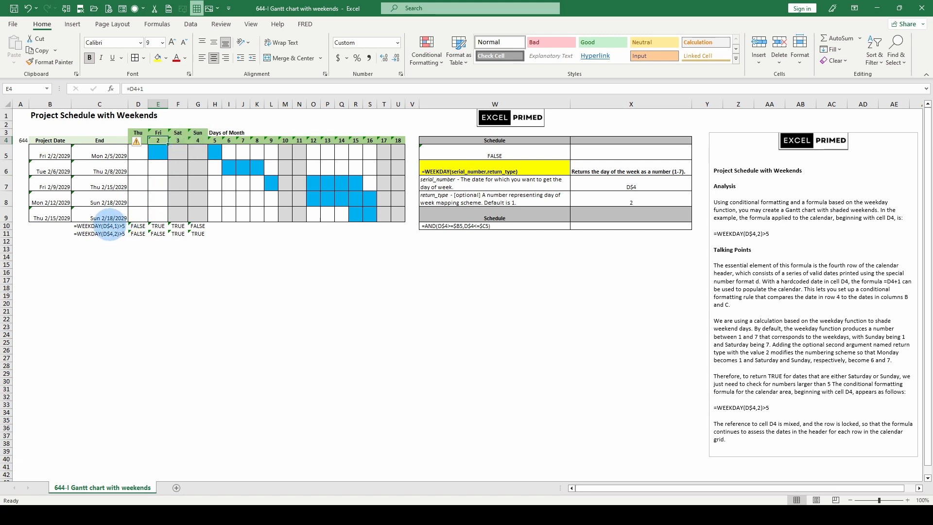
Step: Restore the WEEKDAY formula in W5 to plain displayed text
left_click(91, 226)
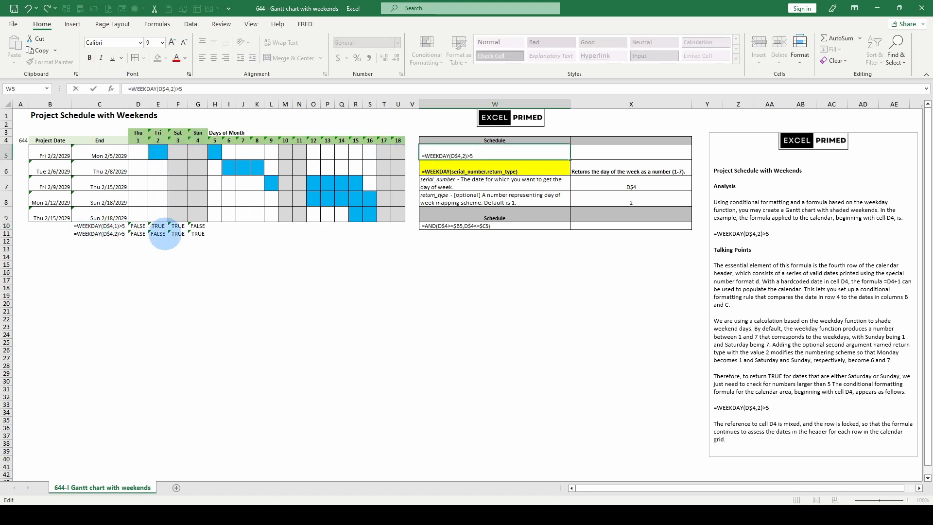
left_click(140, 279)
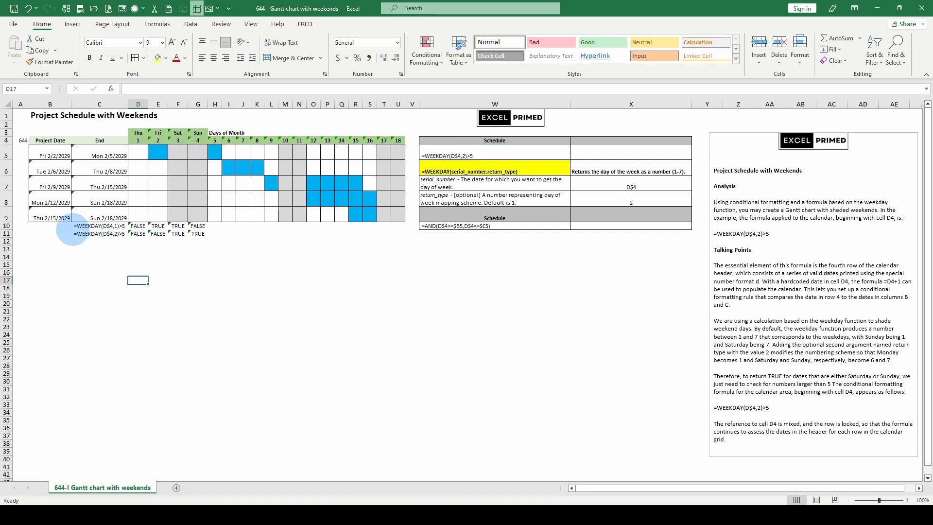
Step: Examine the WEEKDAY test formulas in C10 and C11, and the AND formula in W10 alongside cells D4, E5 and E4
left_click(86, 225)
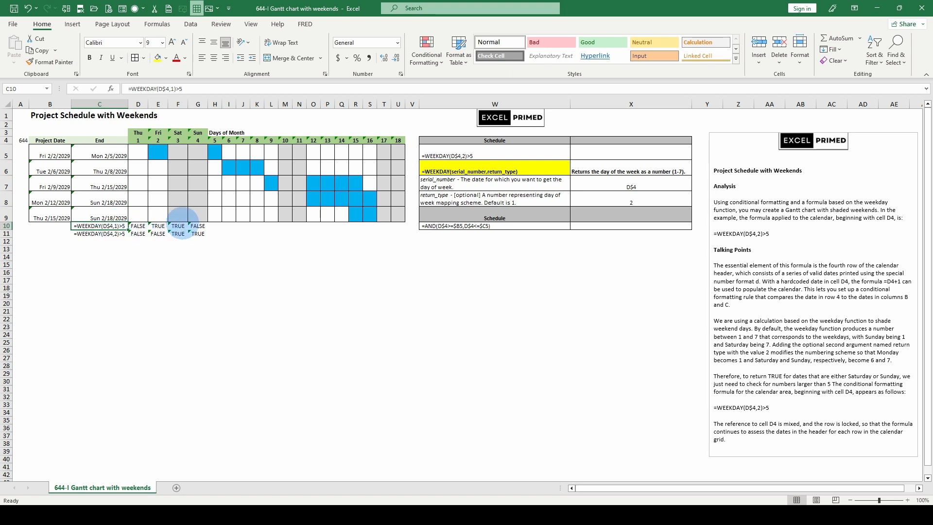
left_click(95, 234)
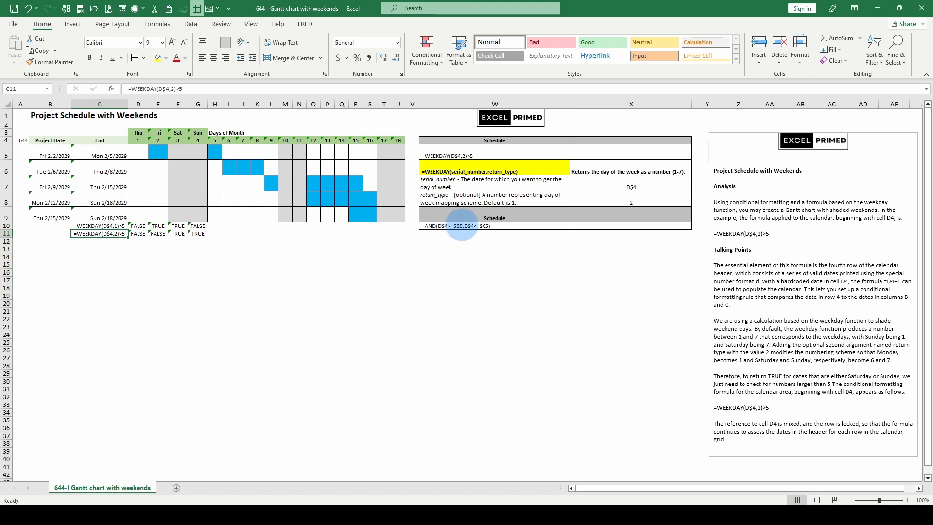
left_click(474, 225)
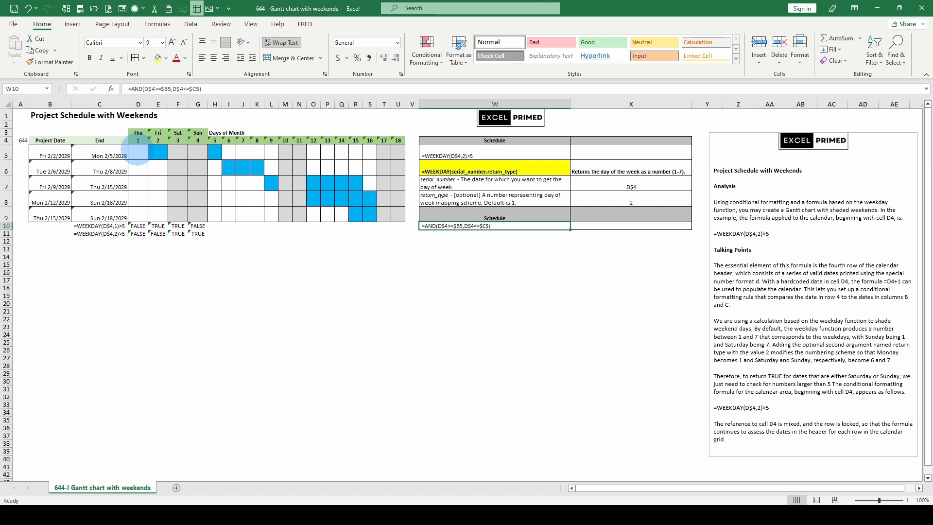
left_click(139, 141)
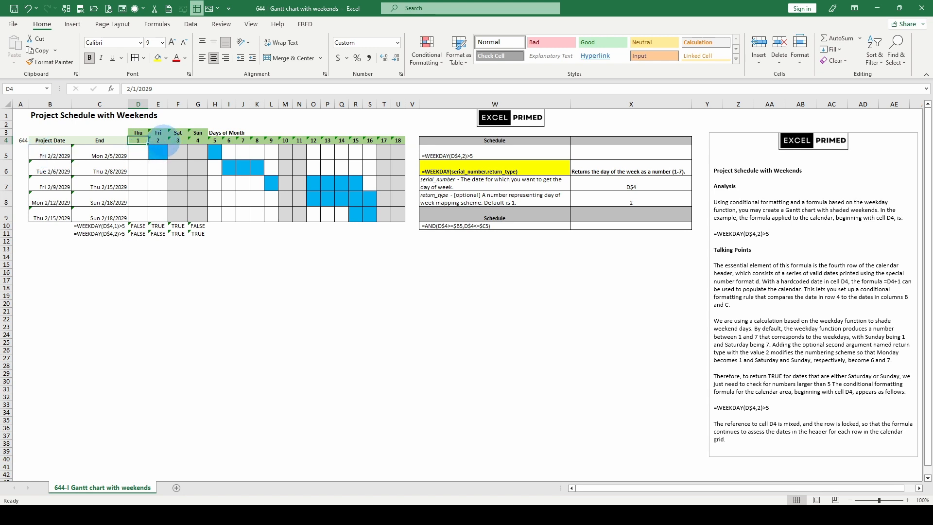
left_click(158, 153)
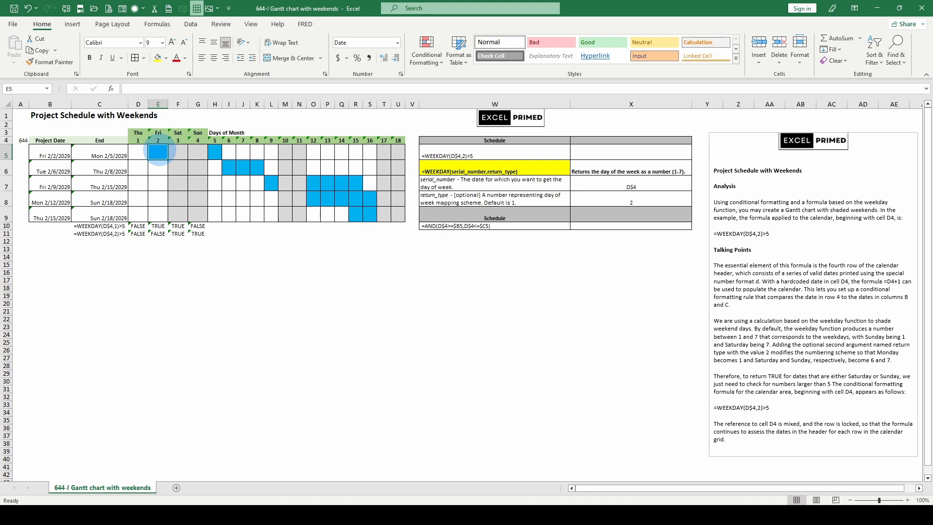
left_click(158, 140)
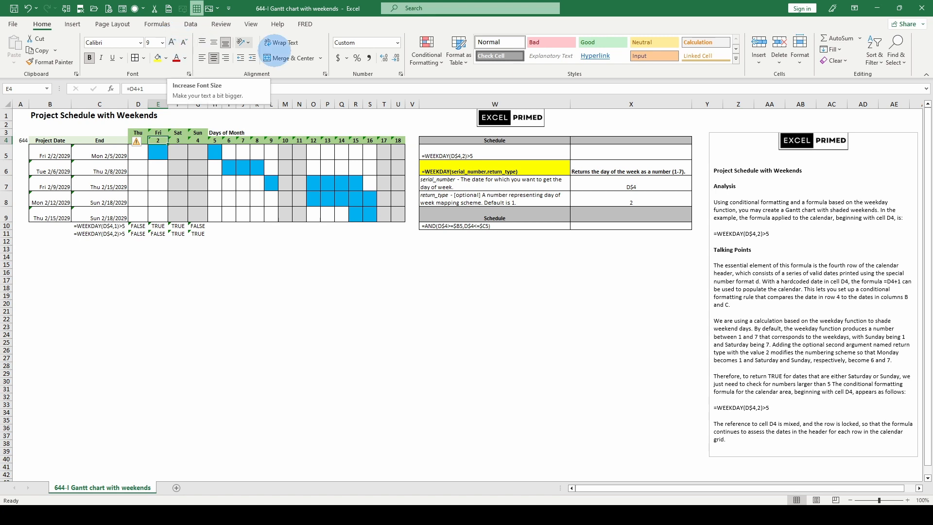
left_click(426, 51)
mouse_move(444, 83)
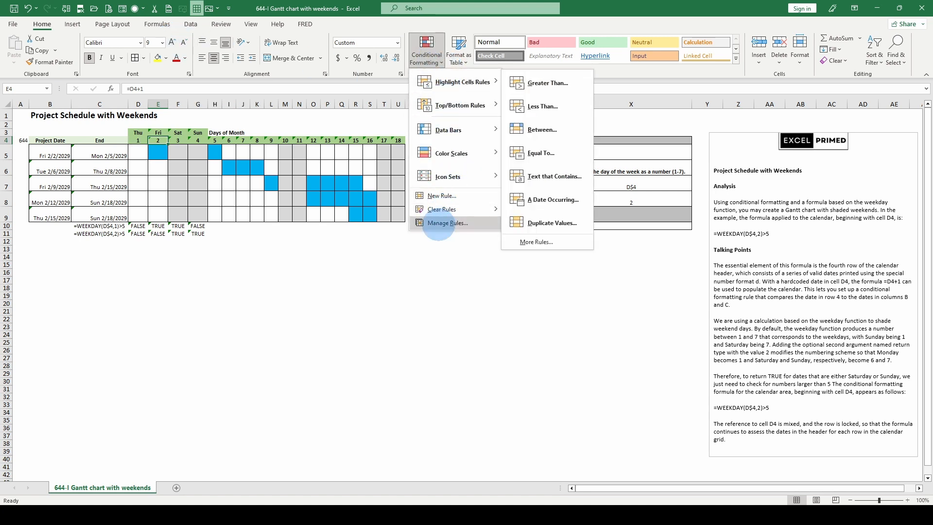
left_click(439, 223)
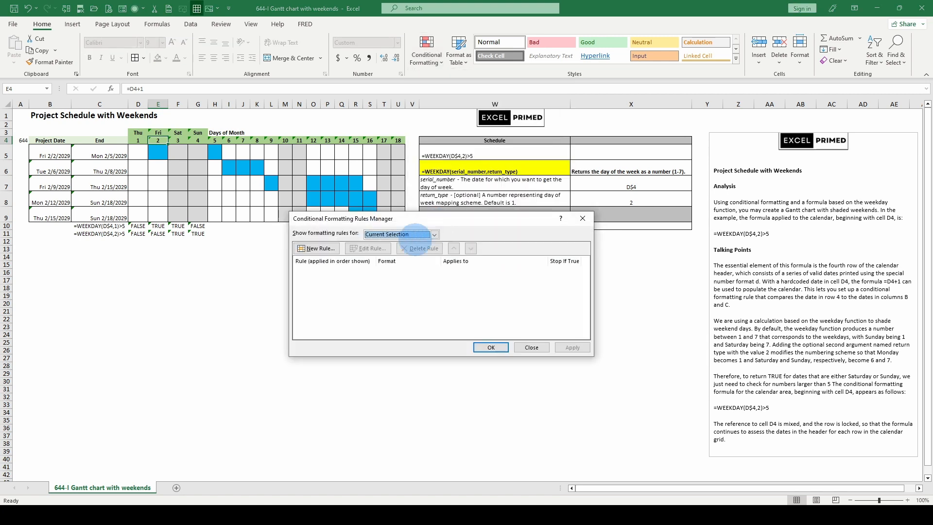
left_click(548, 347)
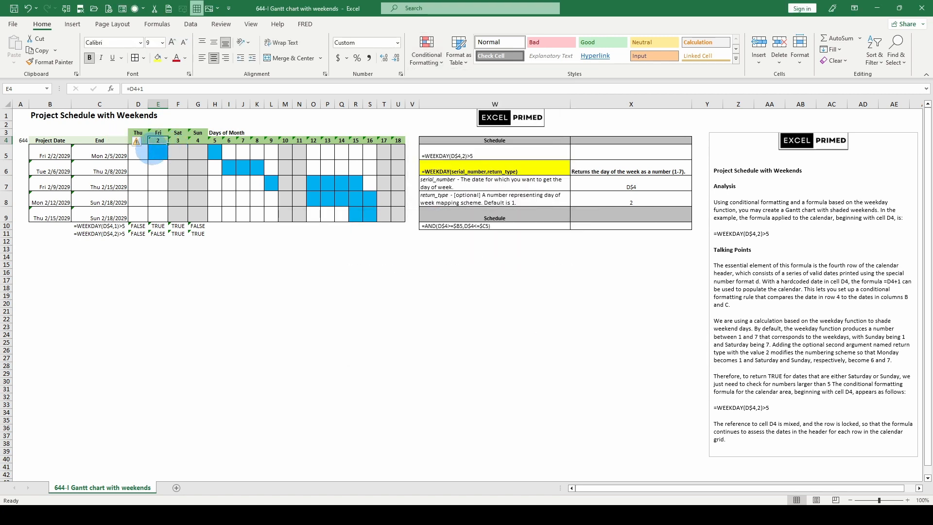
Step: Open the conditional formatting rules manager for calendar cell D5
left_click(138, 154)
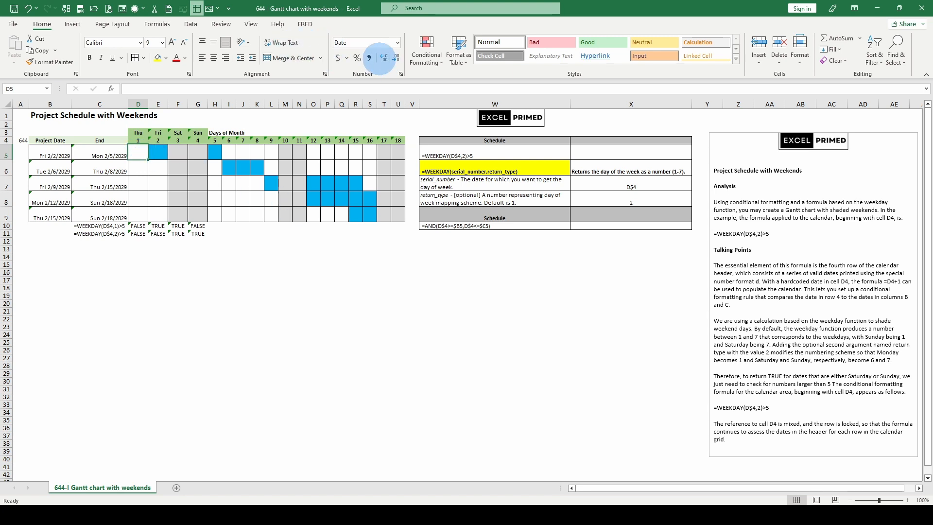
left_click(433, 61)
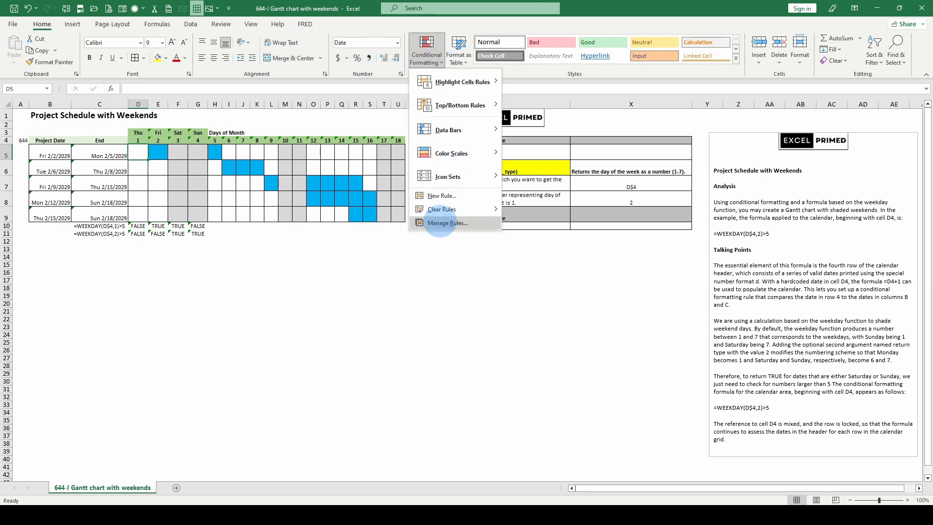
left_click(446, 222)
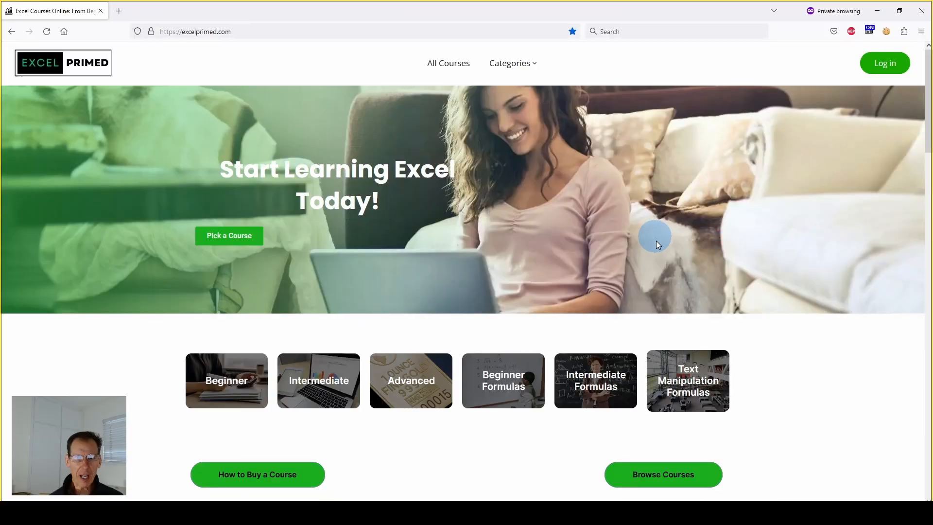
Step: Switch to the browser and browse the course listings on the Excel Primed home page
scroll(702, 268, "down", 6)
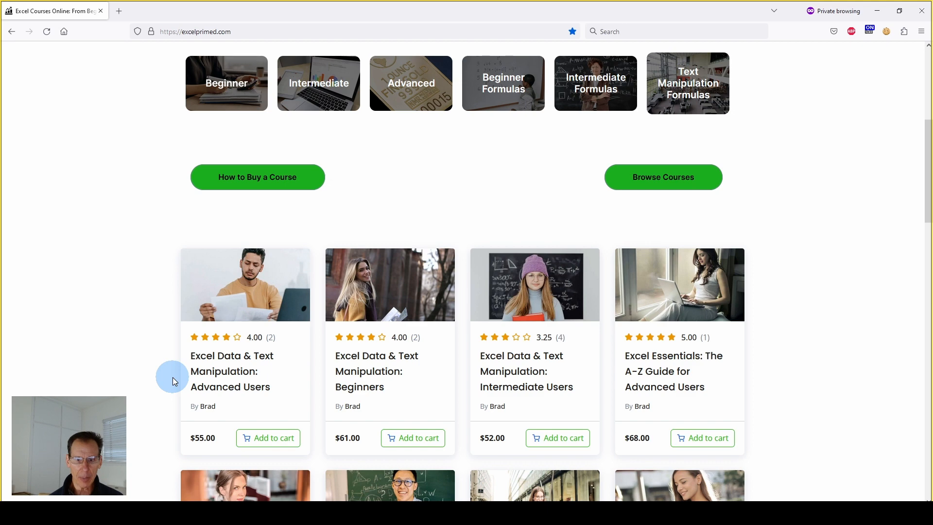
scroll(652, 277, "down", 2)
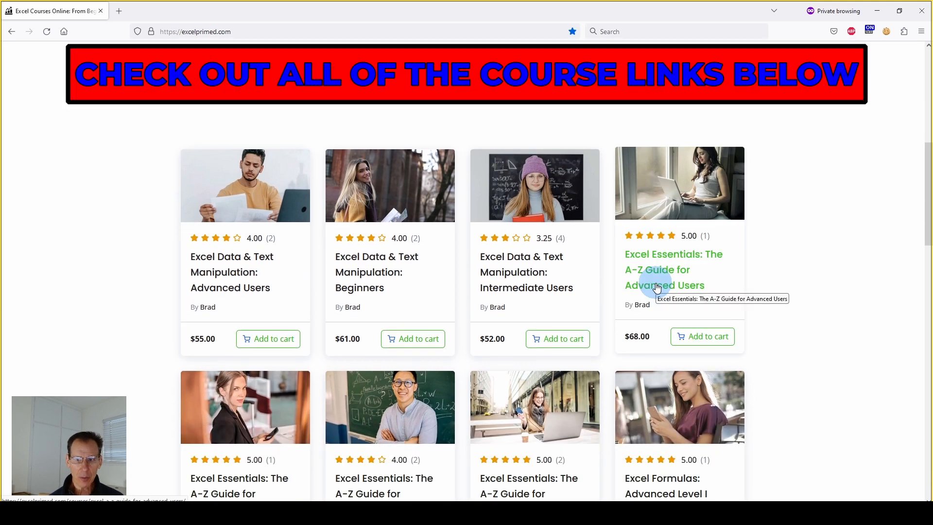
Step: Look through the Excel Data & Text Manipulation, Excel Essentials and Excel Formulas course cards on the Excel Primed page
scroll(681, 268, "down", 1)
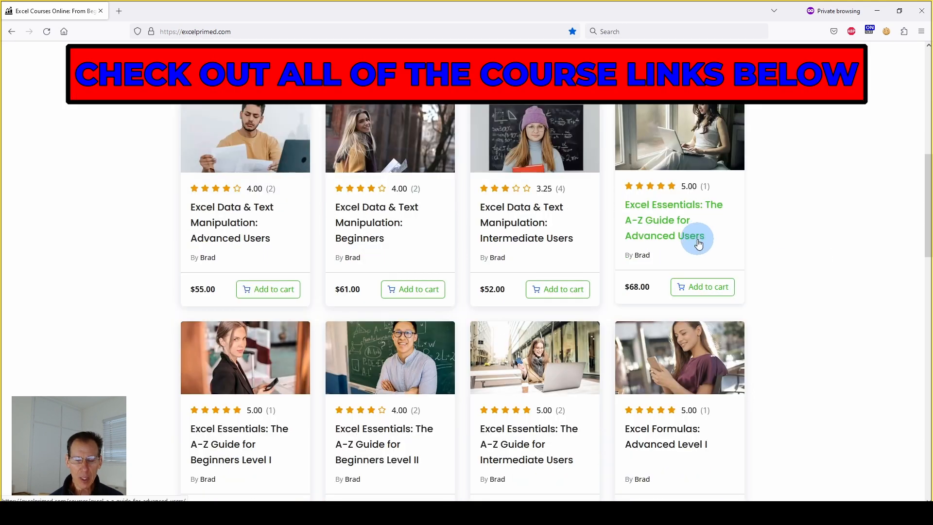
scroll(699, 243, "up", 1)
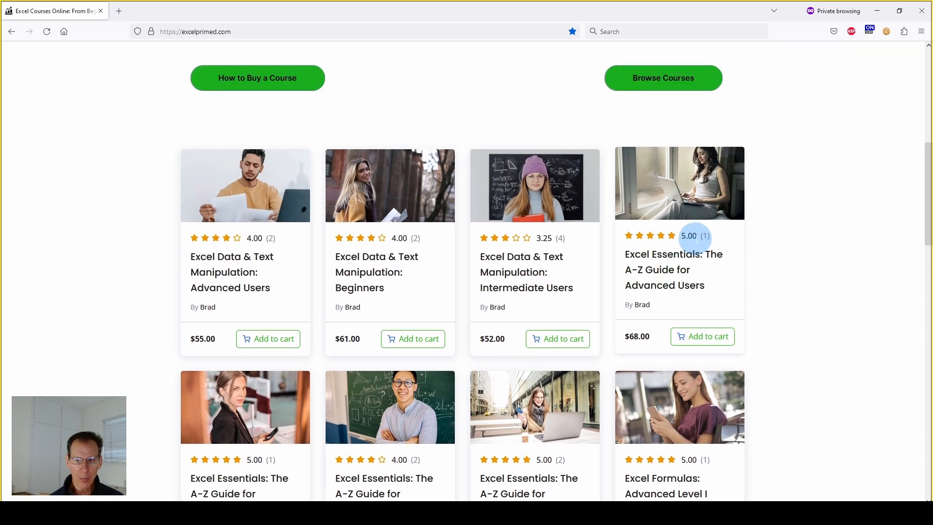
scroll(696, 240, "down", 1)
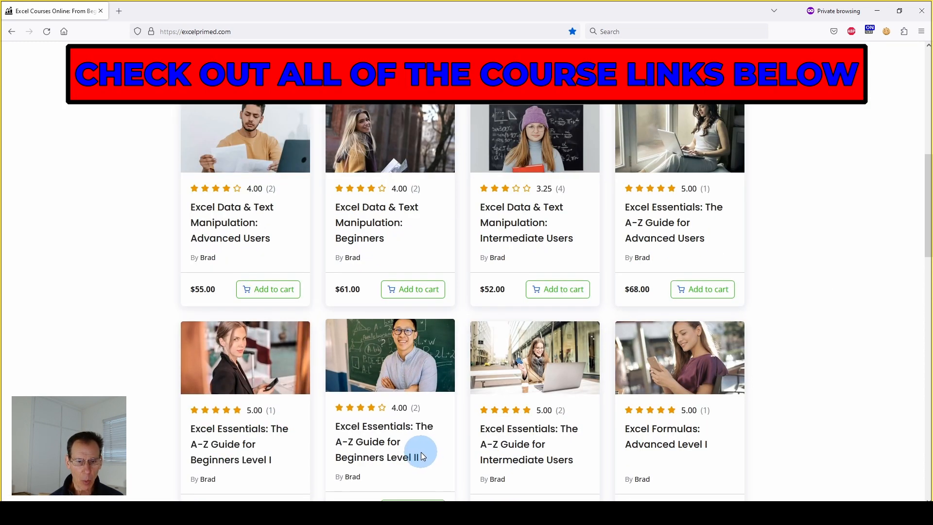
scroll(516, 384, "down", 1)
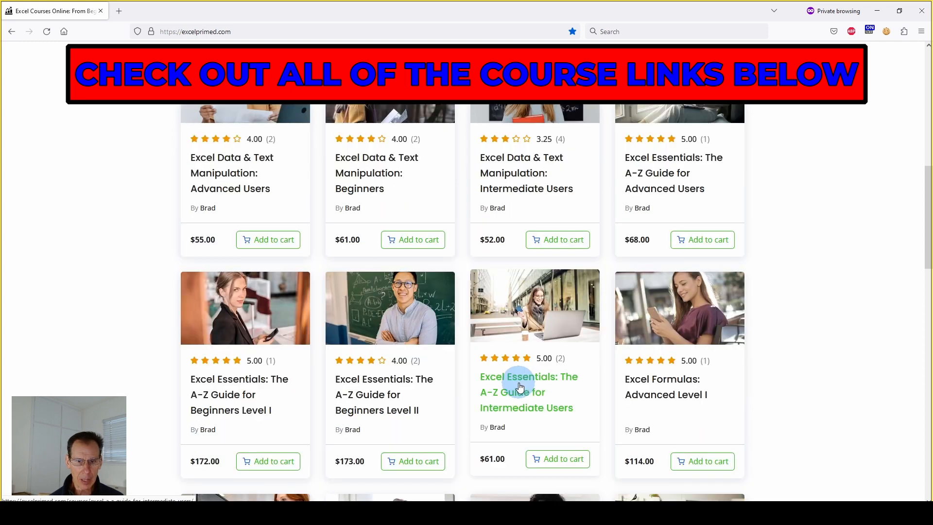
scroll(660, 350, "down", 1)
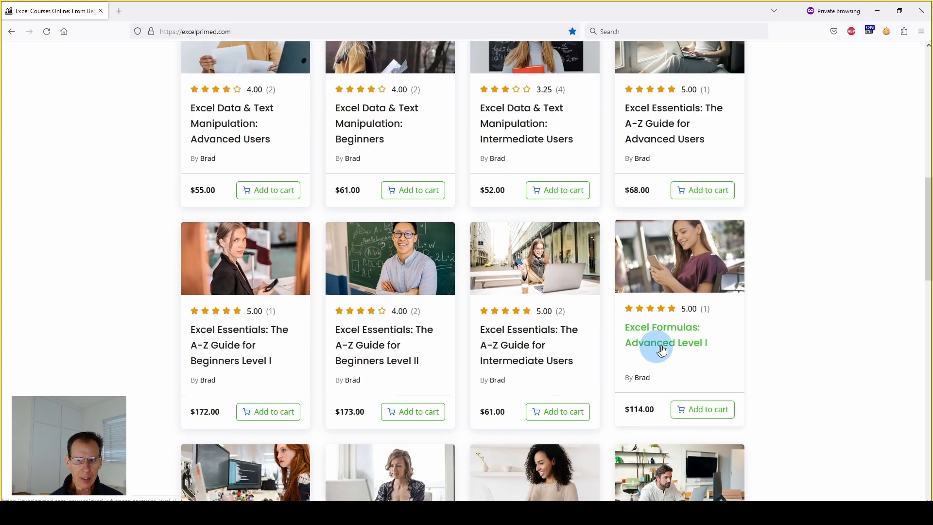
scroll(708, 327, "down", 1)
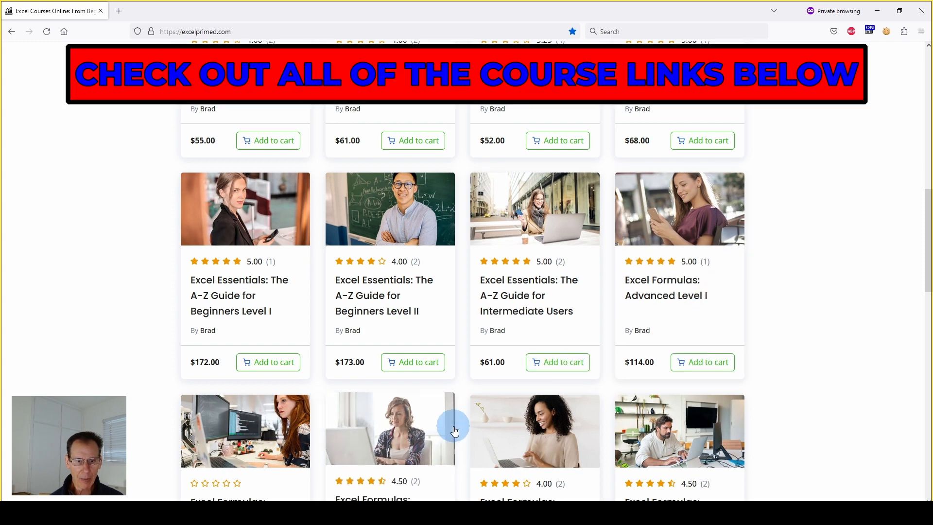
scroll(454, 427, "down", 1)
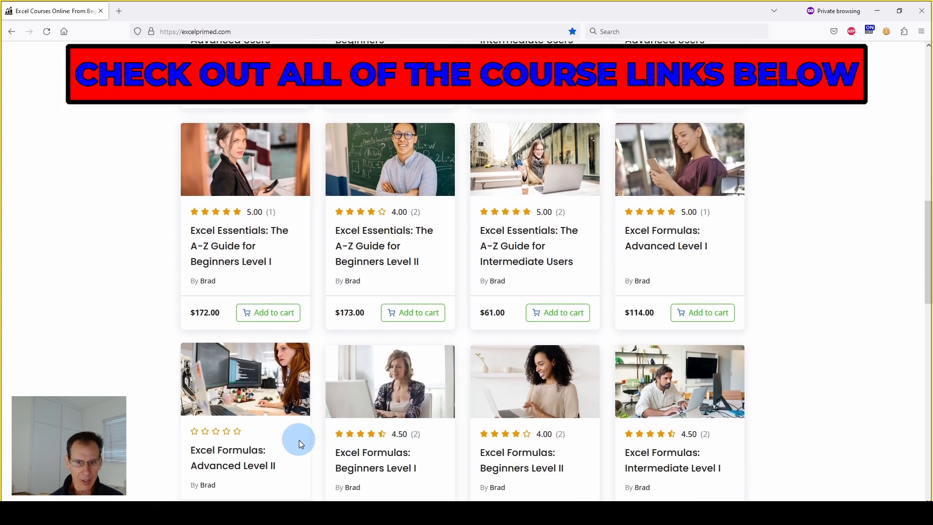
scroll(431, 433, "down", 1)
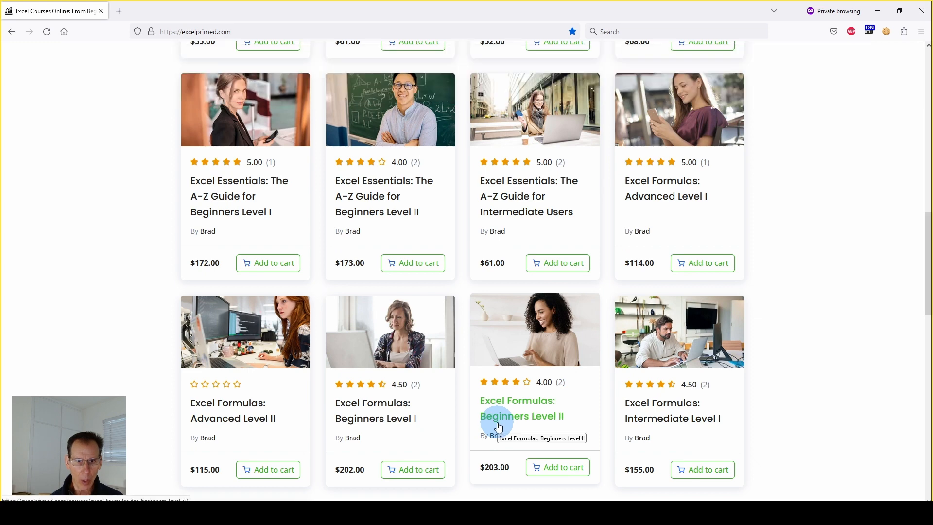
scroll(499, 427, "up", 6)
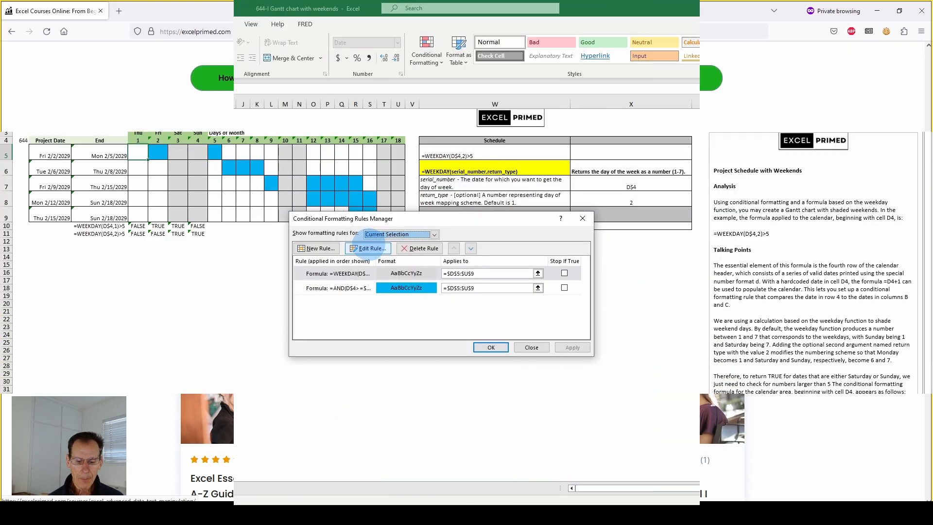
Step: Return to Excel and inspect the formula and fill of the WEEKDAY conditional formatting rule, with the calendar grid kept in view
double_click(372, 245)
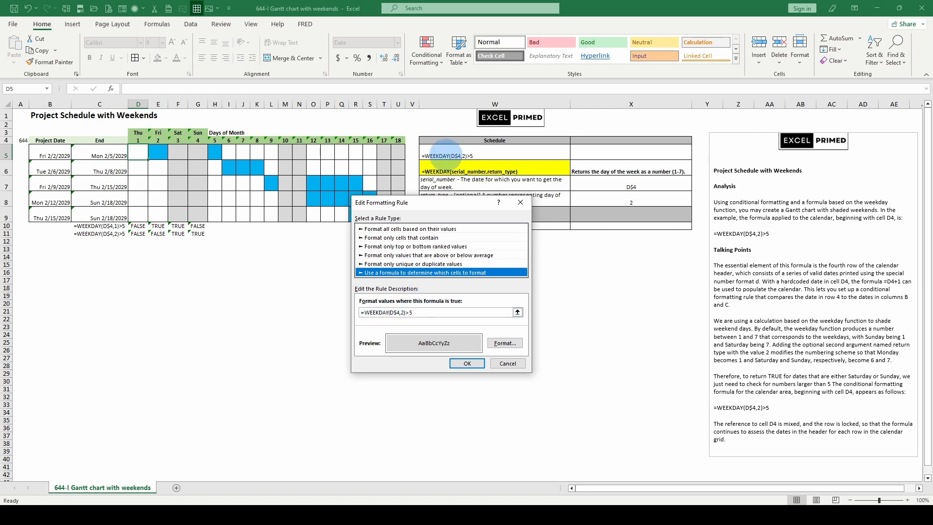
left_click_drag(436, 203, 295, 212)
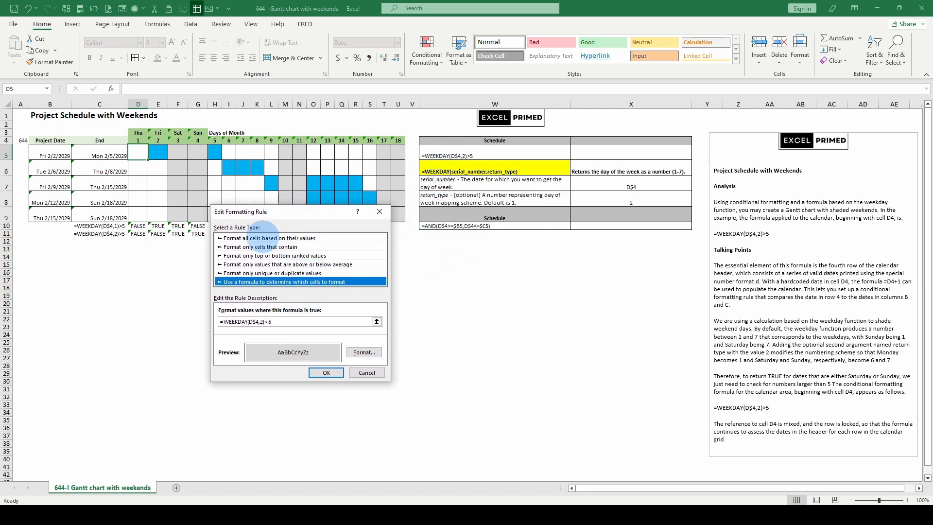
left_click(367, 373)
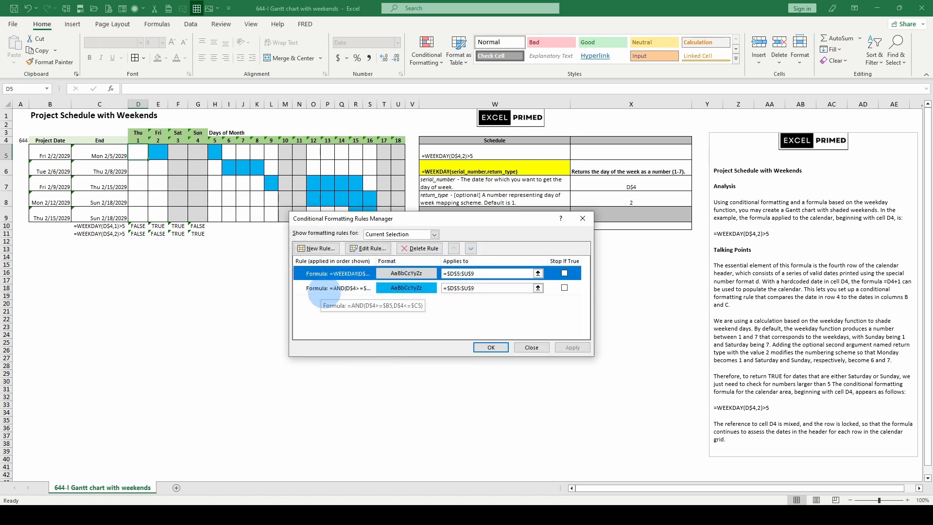
Step: Inspect the formula and fill of the AND conditional formatting rule, and close the rules manager without making changes
left_click(324, 288)
left_click(369, 249)
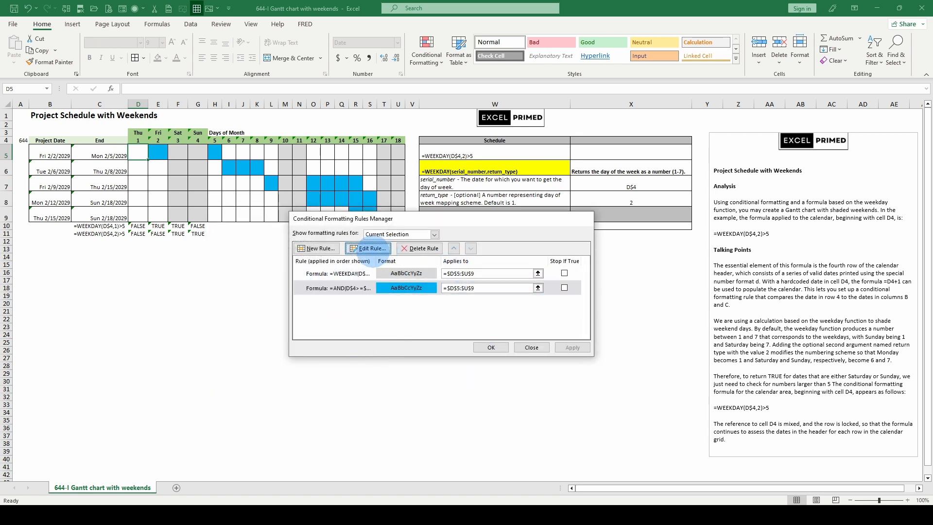
left_click_drag(426, 207, 301, 219)
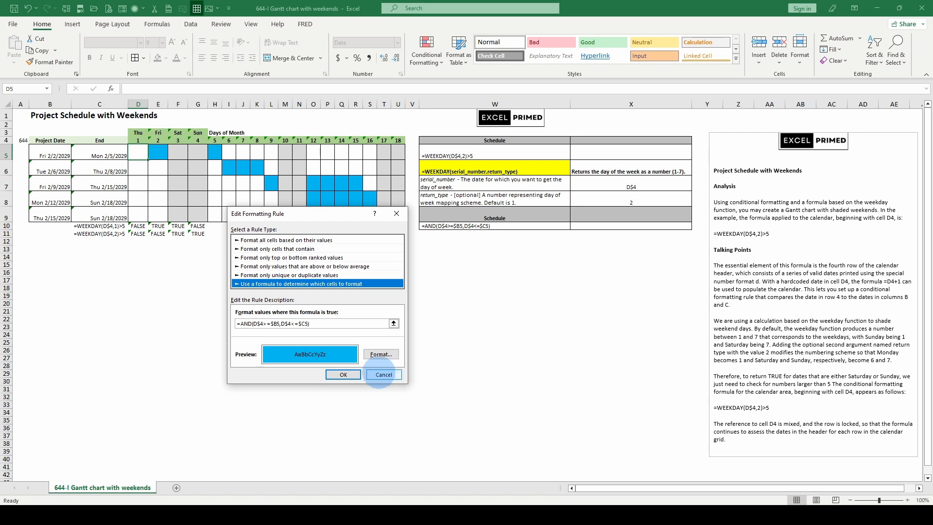
left_click(380, 374)
left_click(584, 218)
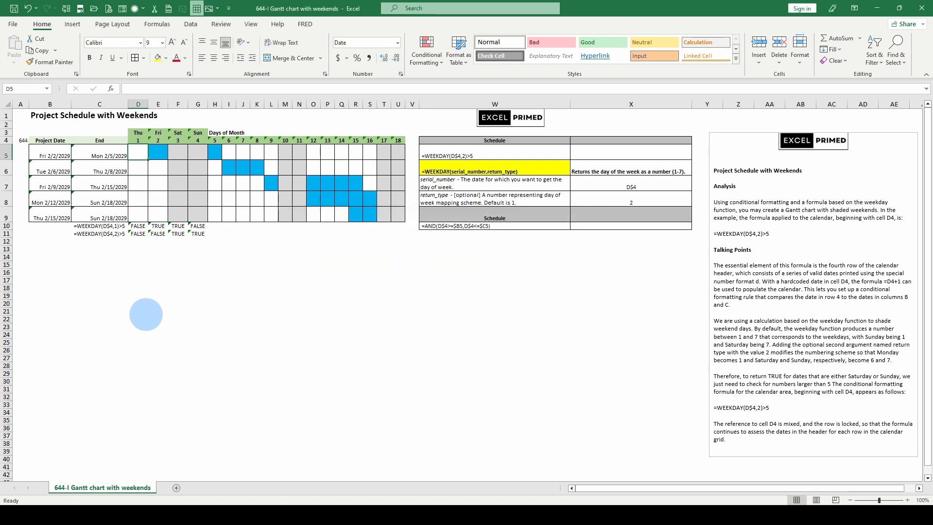